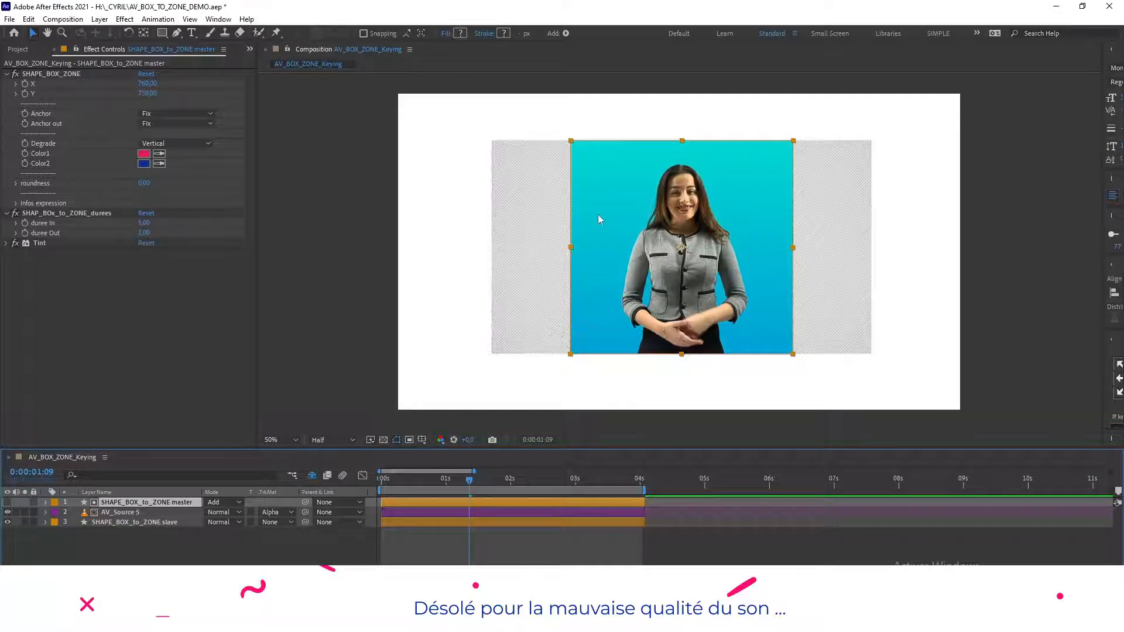
- Review the effects of the AV_Source 5 and SHAPE_BOX_to_ZONE slave layers, and deactivate Keying on AV_Source 5
left_click(121, 512)
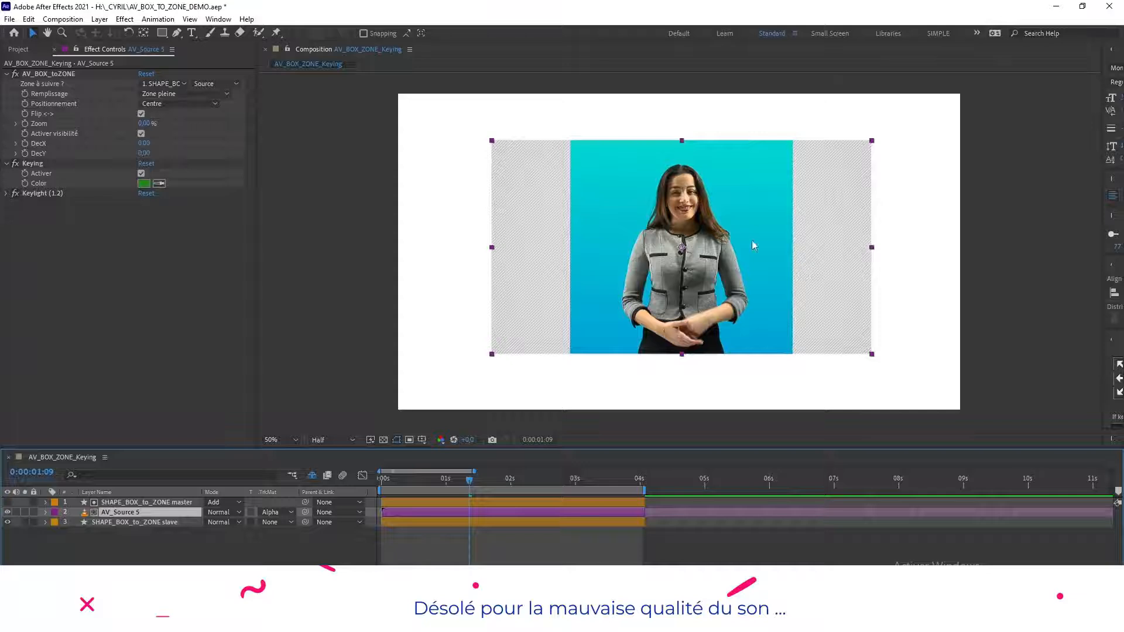
left_click(182, 524)
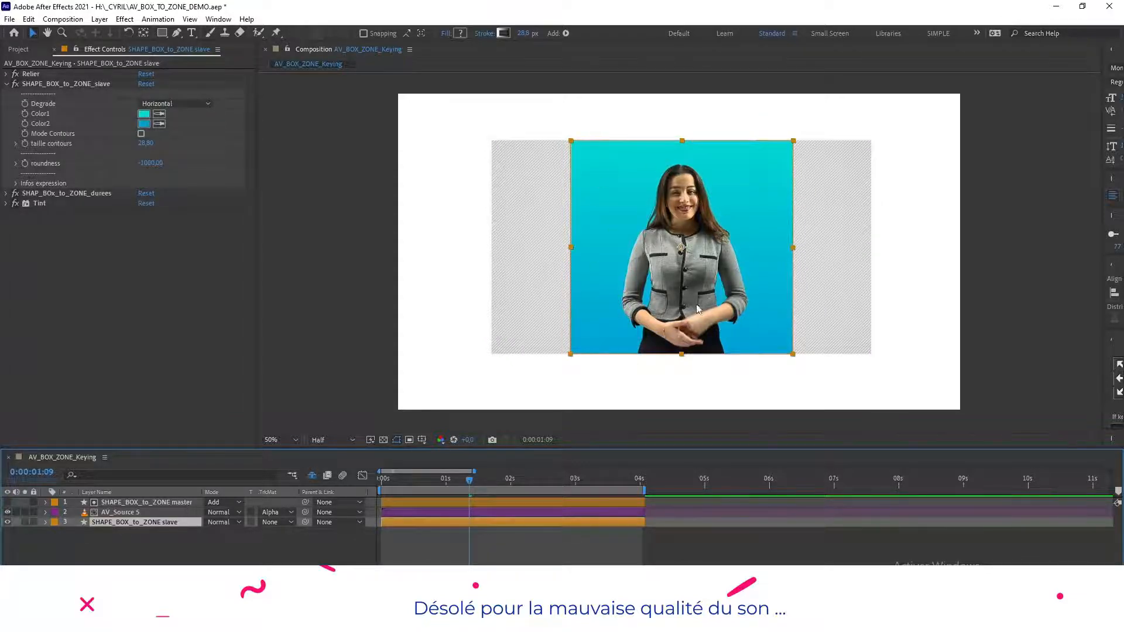
left_click(121, 512)
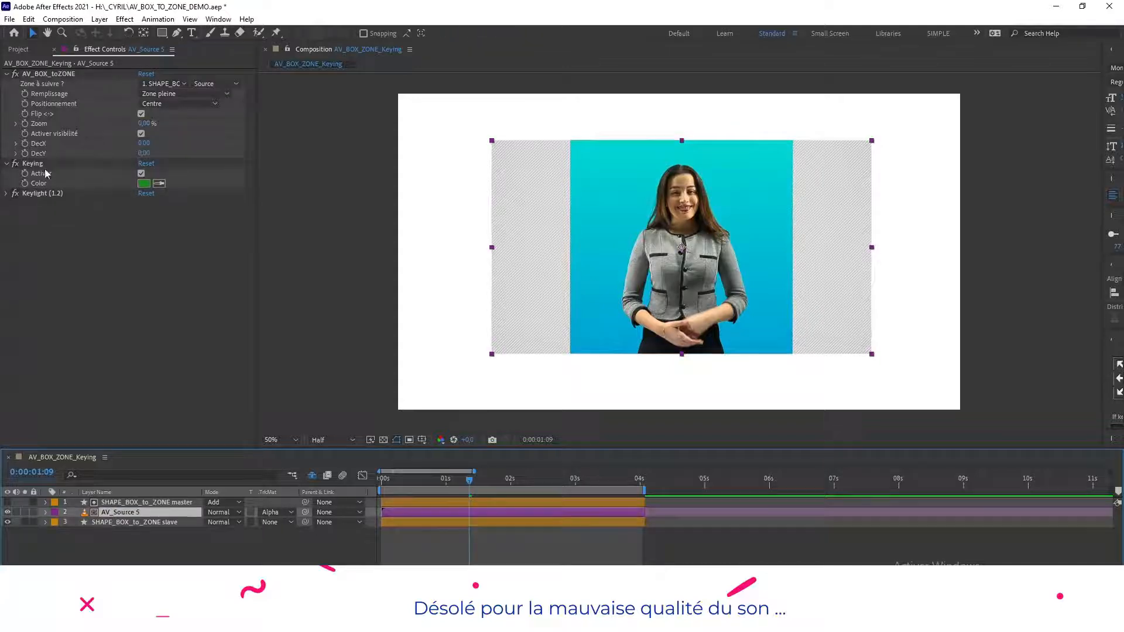
left_click(141, 174)
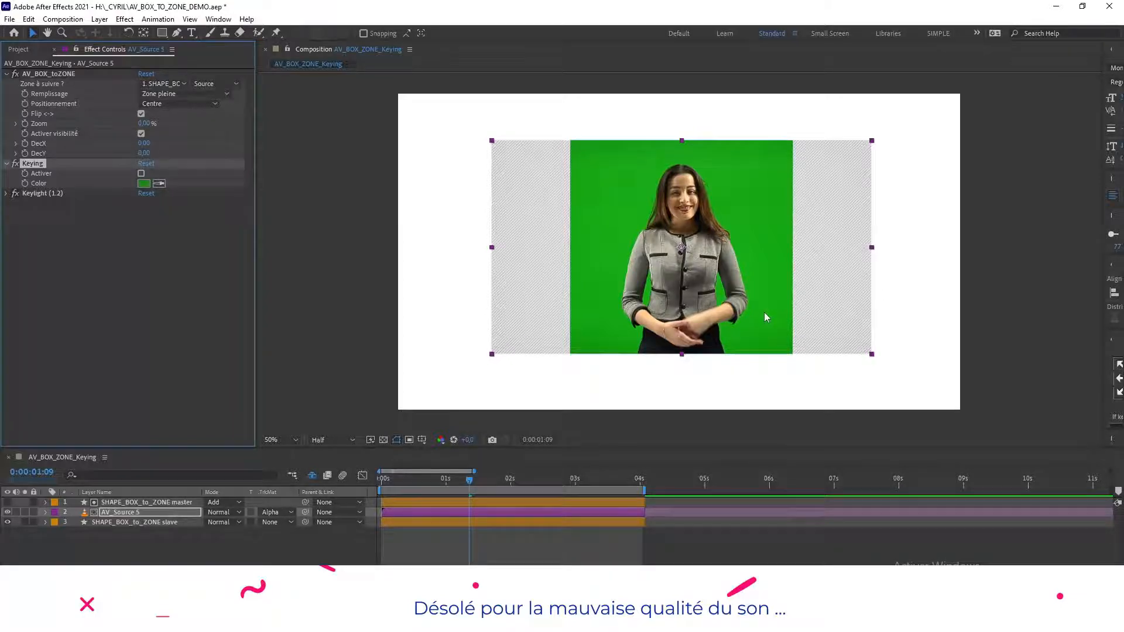
- Play the unkeyed green-screen footage and place the playhead at 0:00:01:16
left_click(138, 514)
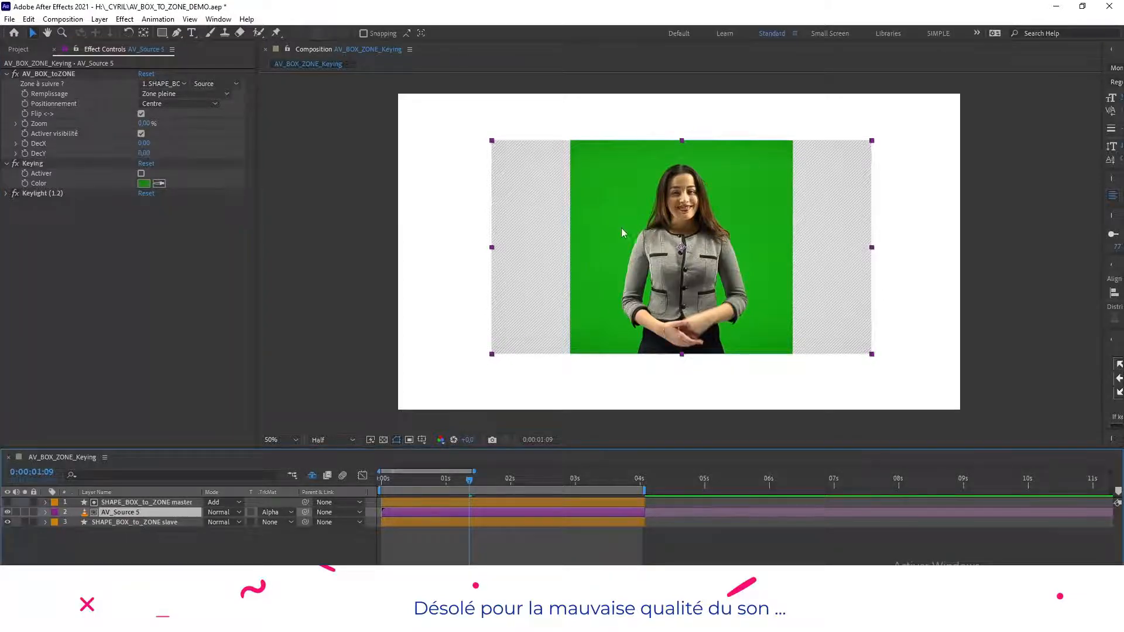
key("space")
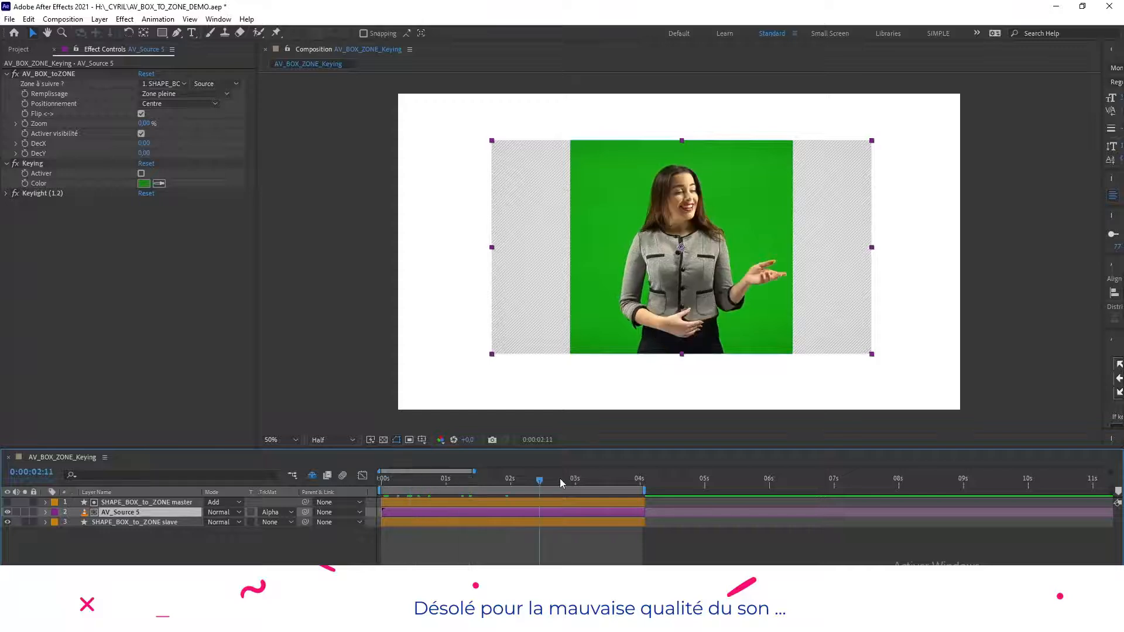
left_click(487, 479)
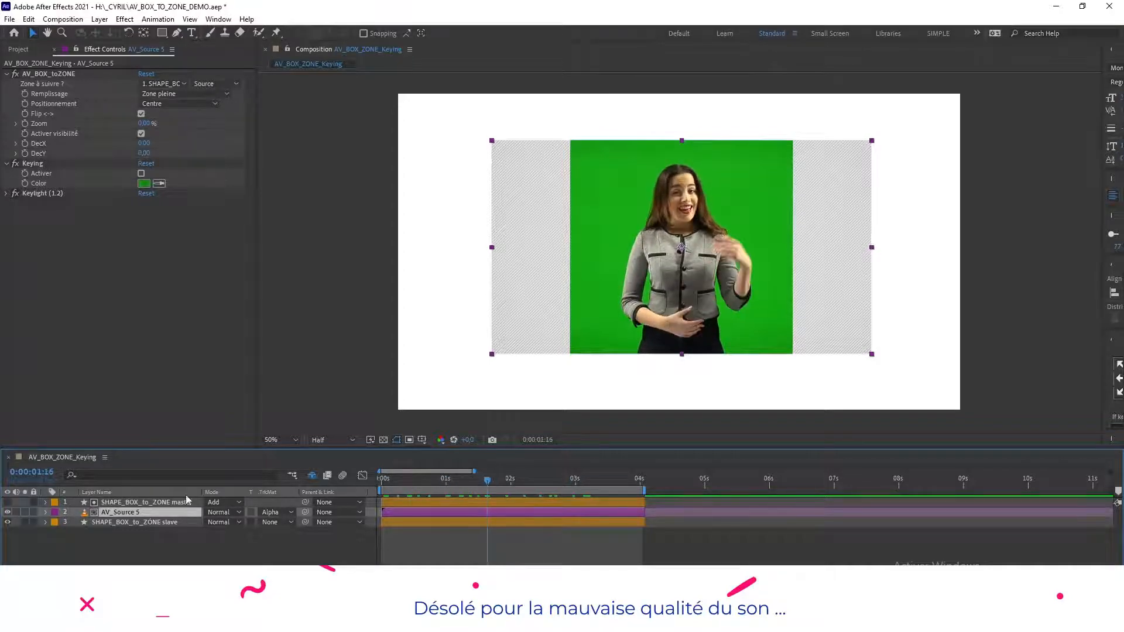
- Set the X size of SHAPE_BOX_to_ZONE master to 490 and move the box to the left side of the composition
left_click(147, 505)
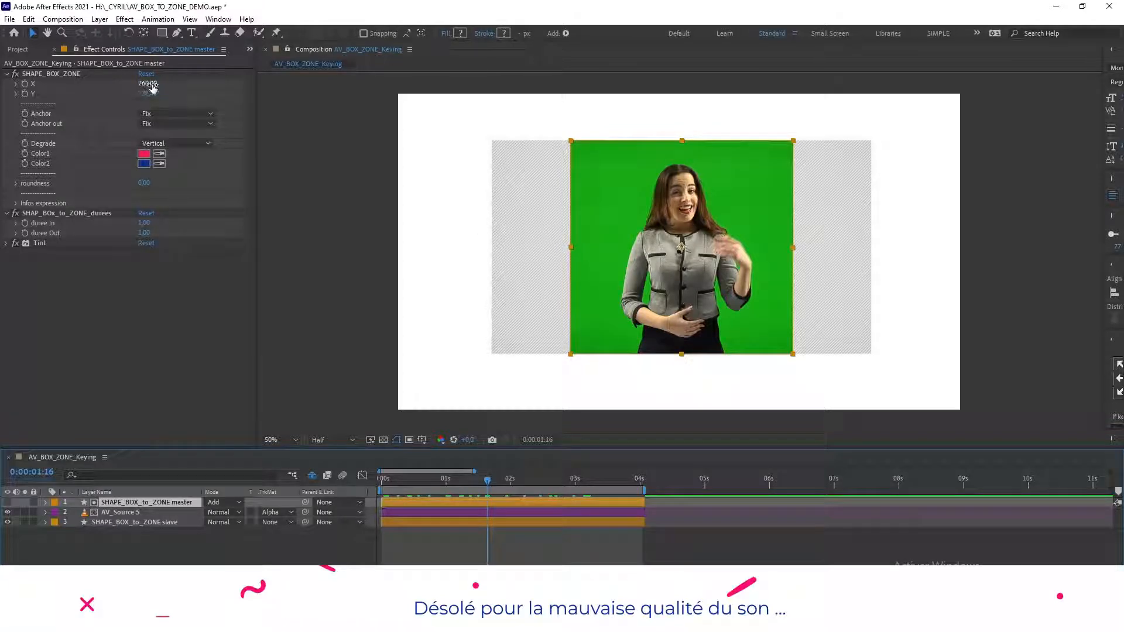
mouse_move(147, 86)
left_mouse_down()
mouse_move(115, 86)
mouse_move(170, 88)
mouse_move(109, 93)
mouse_move(164, 97)
mouse_move(149, 100)
left_mouse_up()
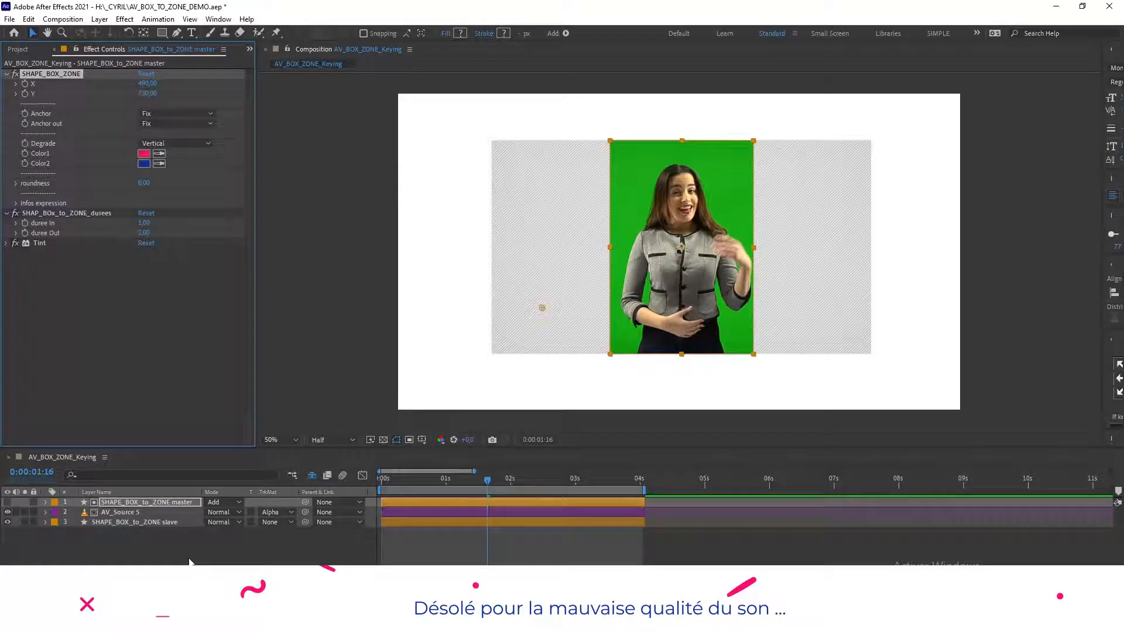
left_click_drag(680, 251, 489, 245)
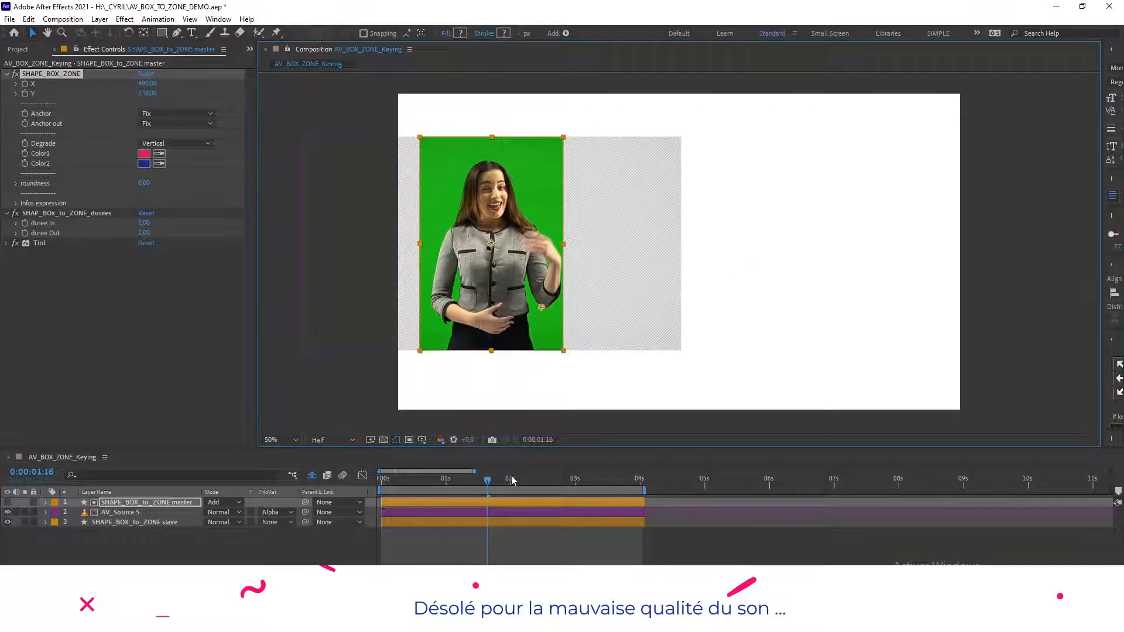
- At 0:00:03:07, try the master box at 1540 in X and 590 in Y, moved toward the middle of the composition
left_click_drag(381, 477, 592, 488)
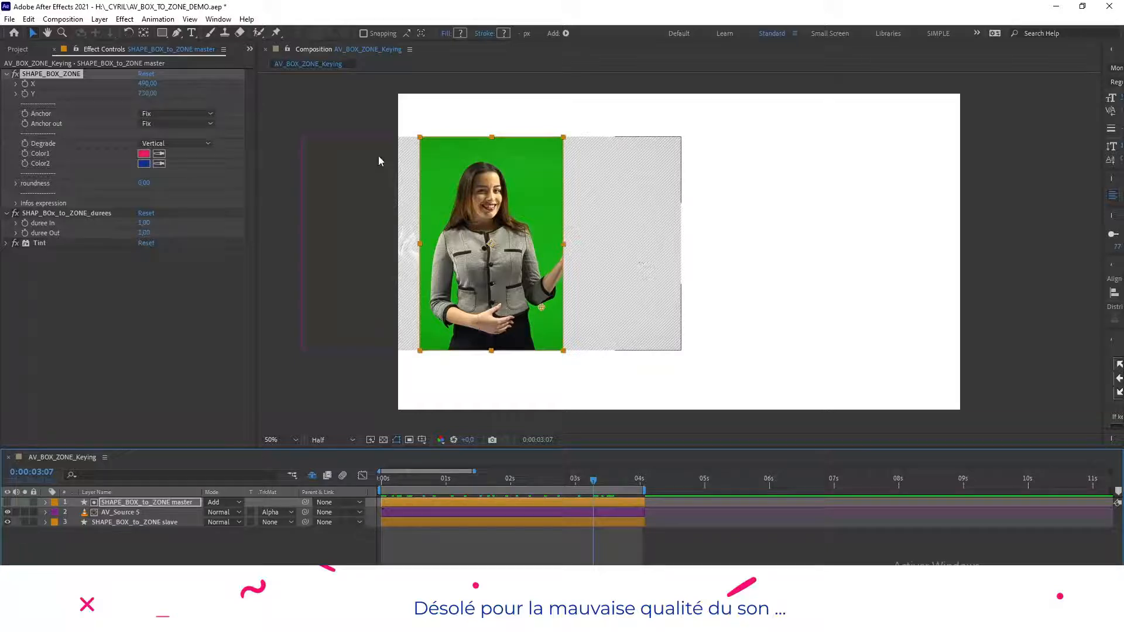
mouse_move(154, 95)
left_mouse_down()
mouse_move(120, 96)
mouse_move(169, 97)
mouse_move(132, 98)
mouse_move(165, 100)
mouse_move(154, 101)
left_mouse_up()
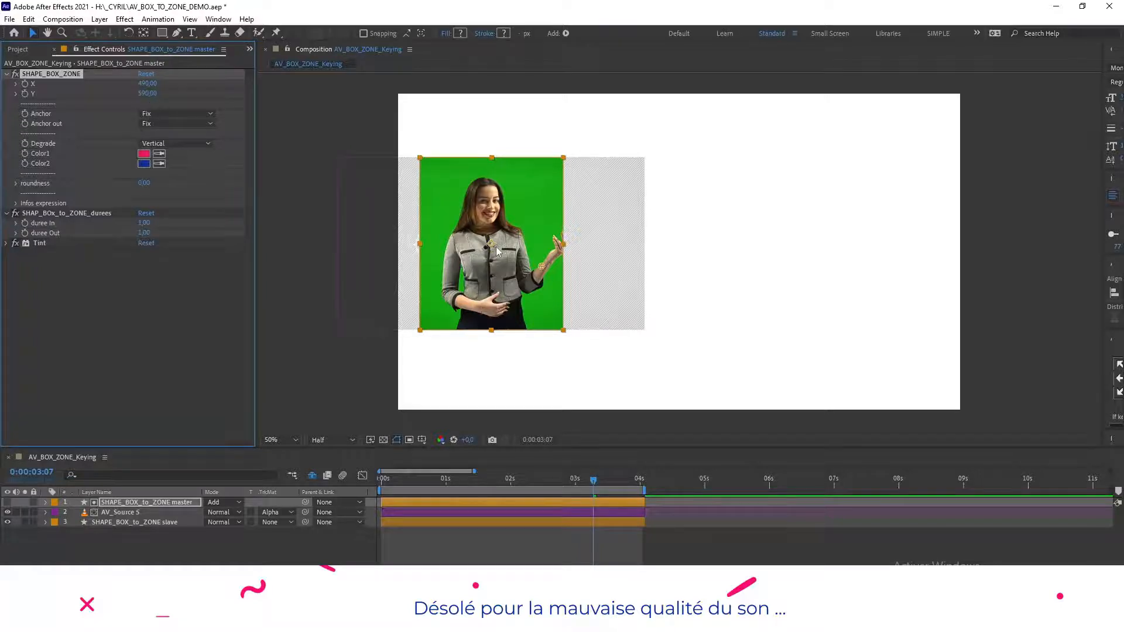
left_click_drag(496, 250, 588, 240)
left_click_drag(146, 86, 214, 91)
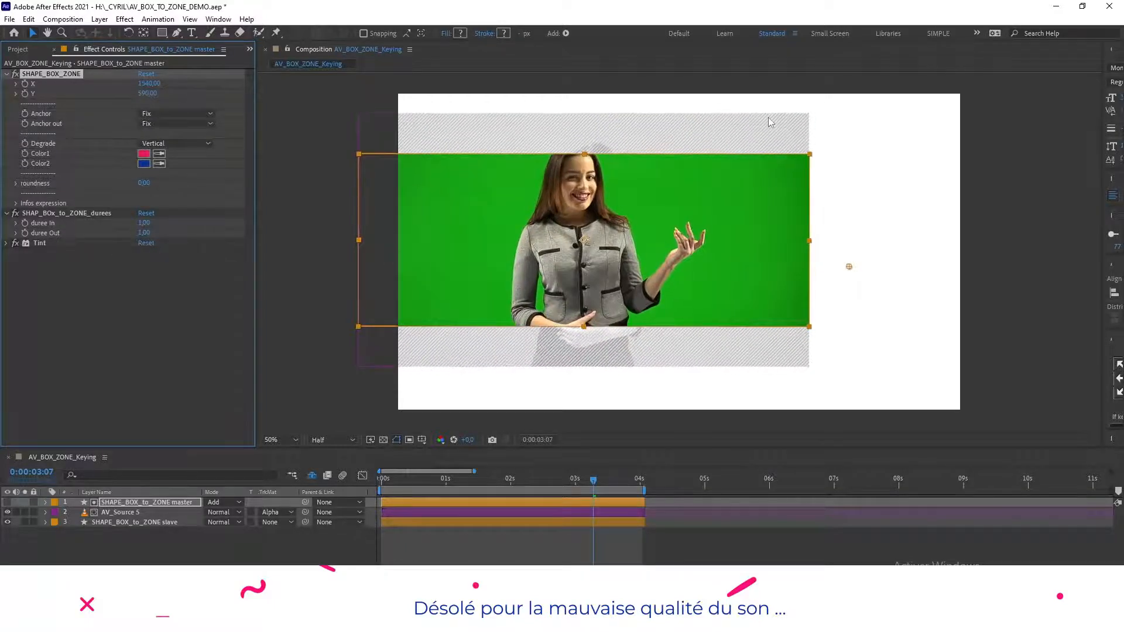
- Resize the master box to 490 in X and 730 in Y, and move it back to the composition's left side
left_click_drag(584, 240, 670, 250)
left_click_drag(147, 94, 98, 90)
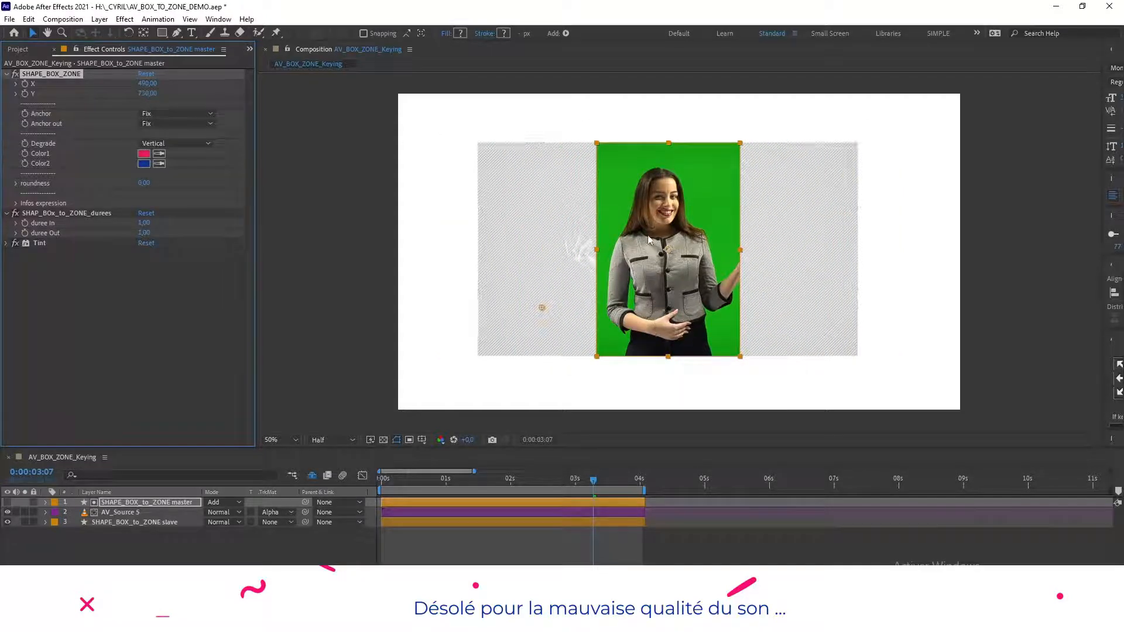
left_click_drag(669, 252, 510, 247)
- Reveal the shy layers, turn off the visibility of AV_Source 6, and hide the shy layers again
left_click(313, 477)
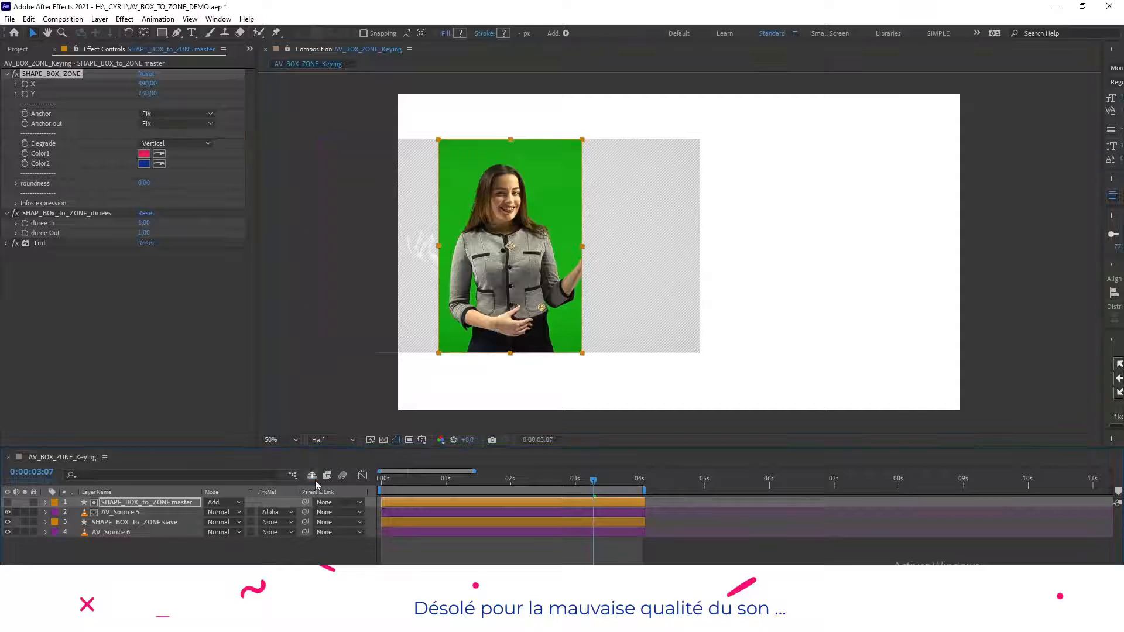
left_click(8, 532)
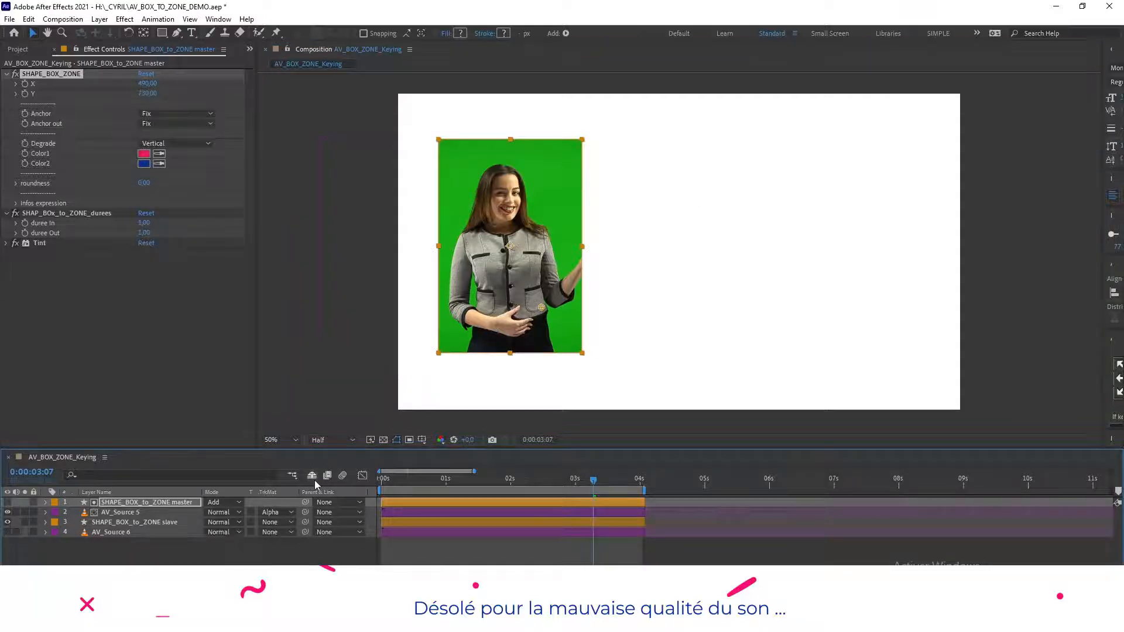
left_click(313, 477)
left_click(455, 563)
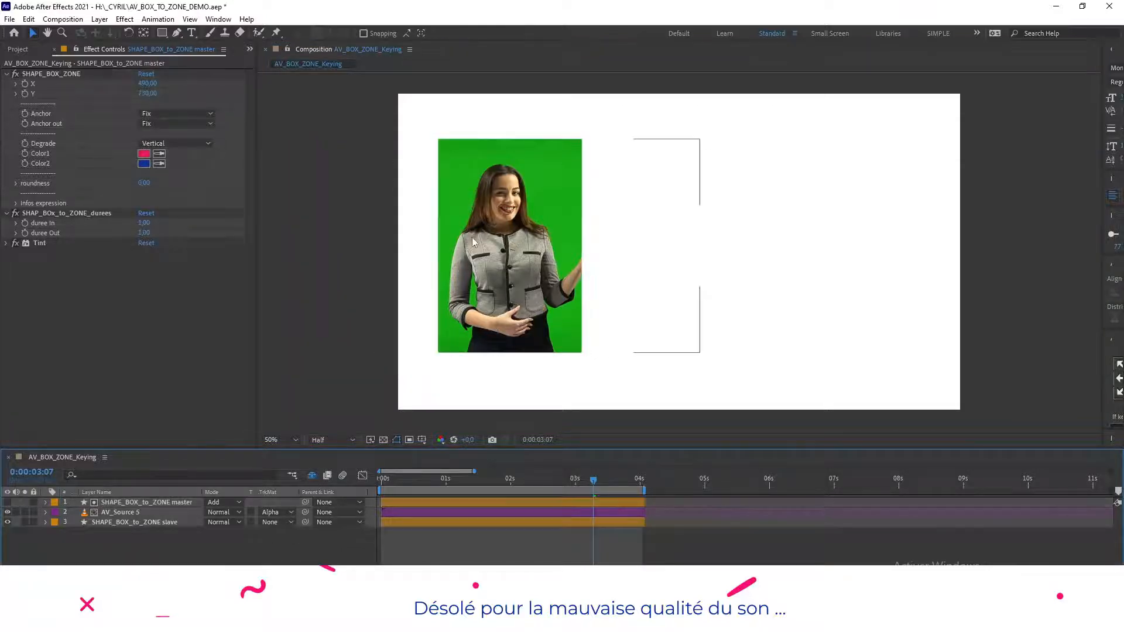
- Set the Y size of SHAPE_BOX_to_ZONE master to 840 and shift the box slightly left and down
left_click(147, 504)
left_click_drag(146, 94, 139, 102)
mouse_move(517, 249)
left_mouse_down()
mouse_move(816, 251)
mouse_move(444, 256)
mouse_move(504, 251)
left_mouse_up()
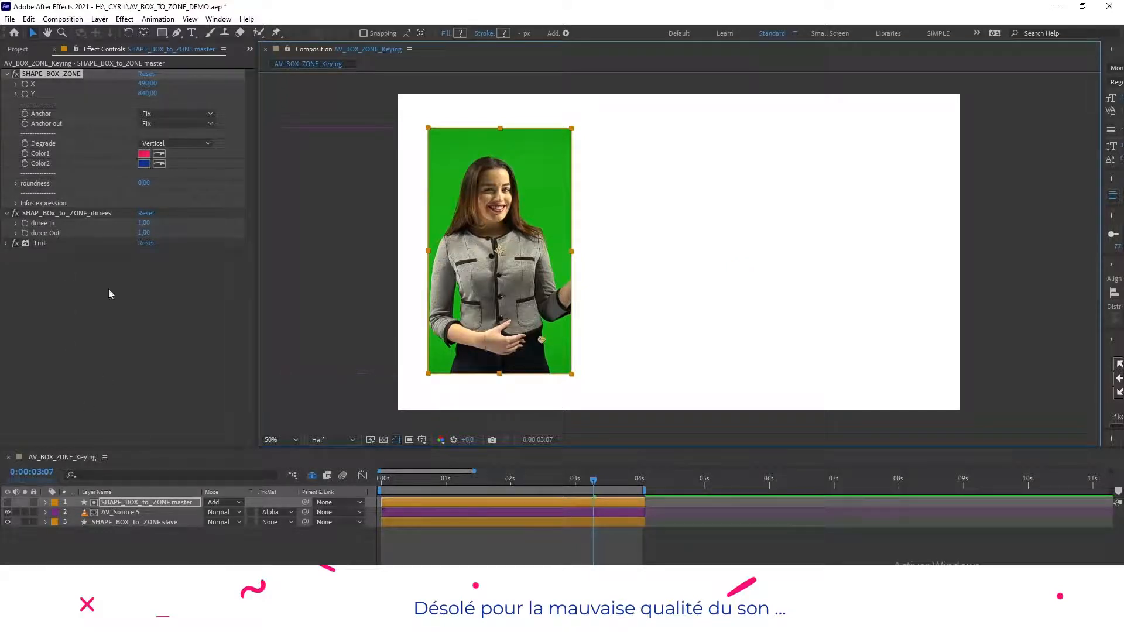
- Toggle the Flip option of AV_Source 5 off and back on
left_click(125, 513)
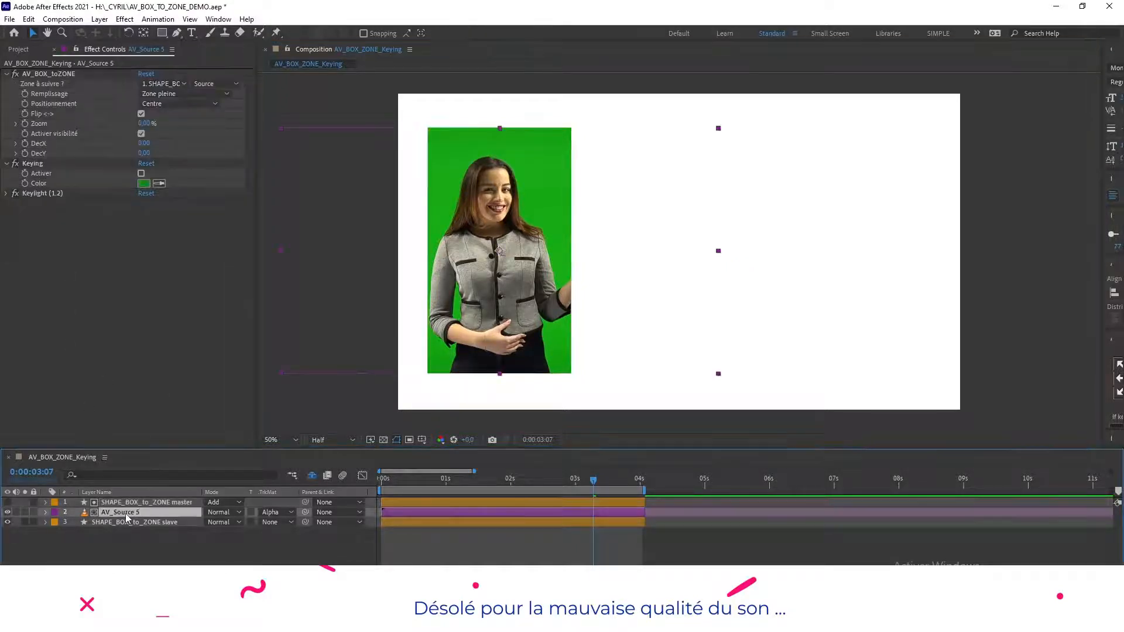
left_click(142, 114)
left_click(142, 115)
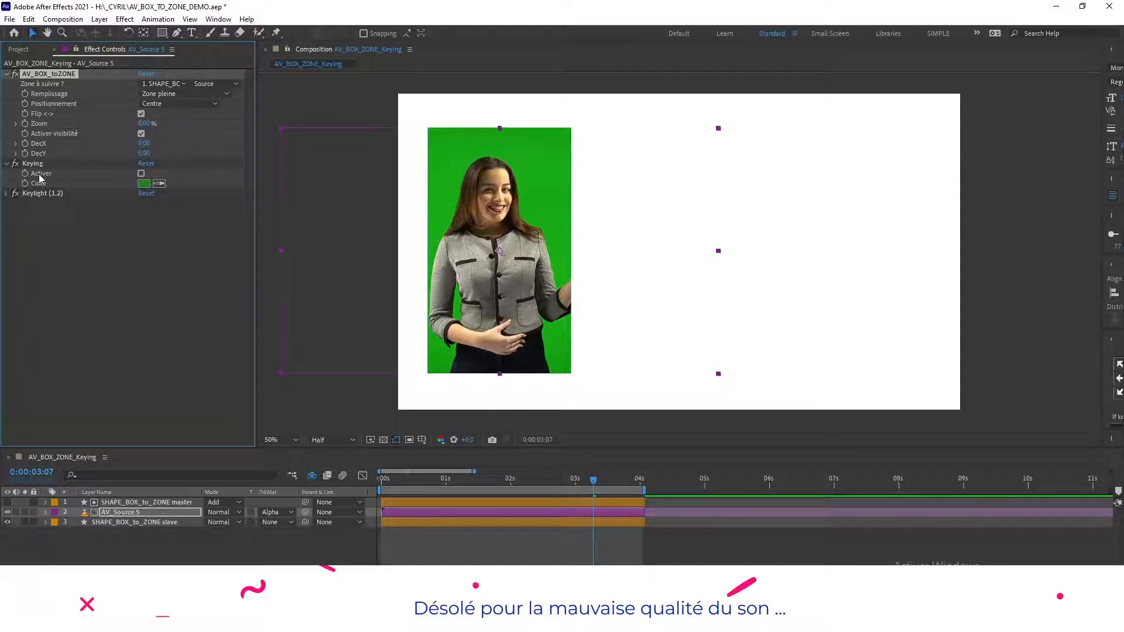
- Sample the footage's green backdrop as the Keying color of AV_Source 5 and activate the keying
left_click(159, 183)
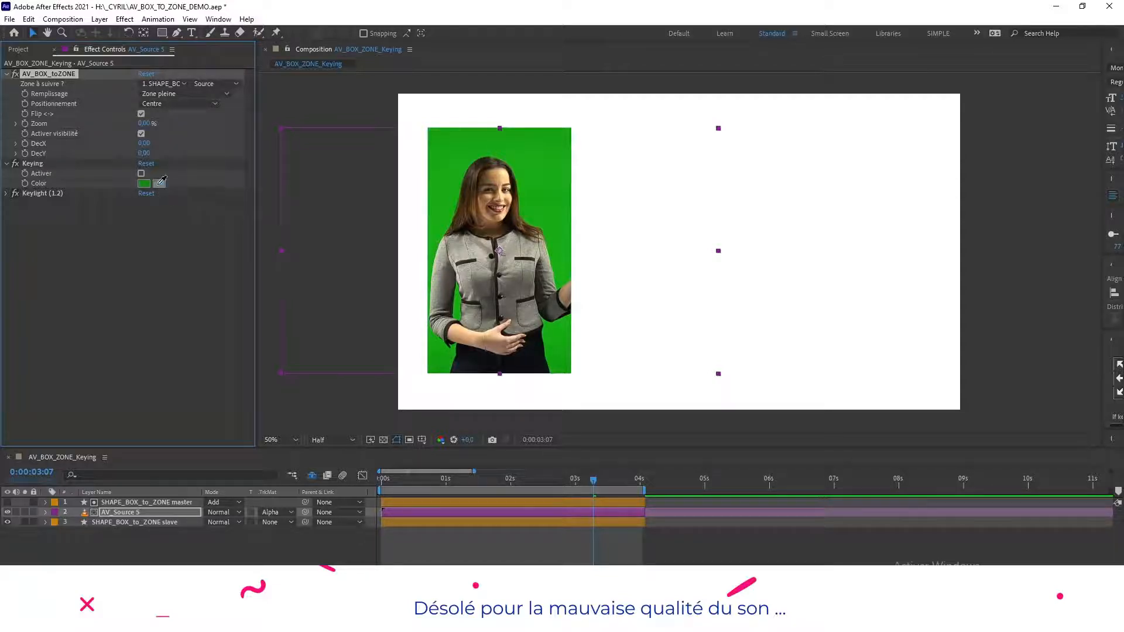
left_click(440, 129)
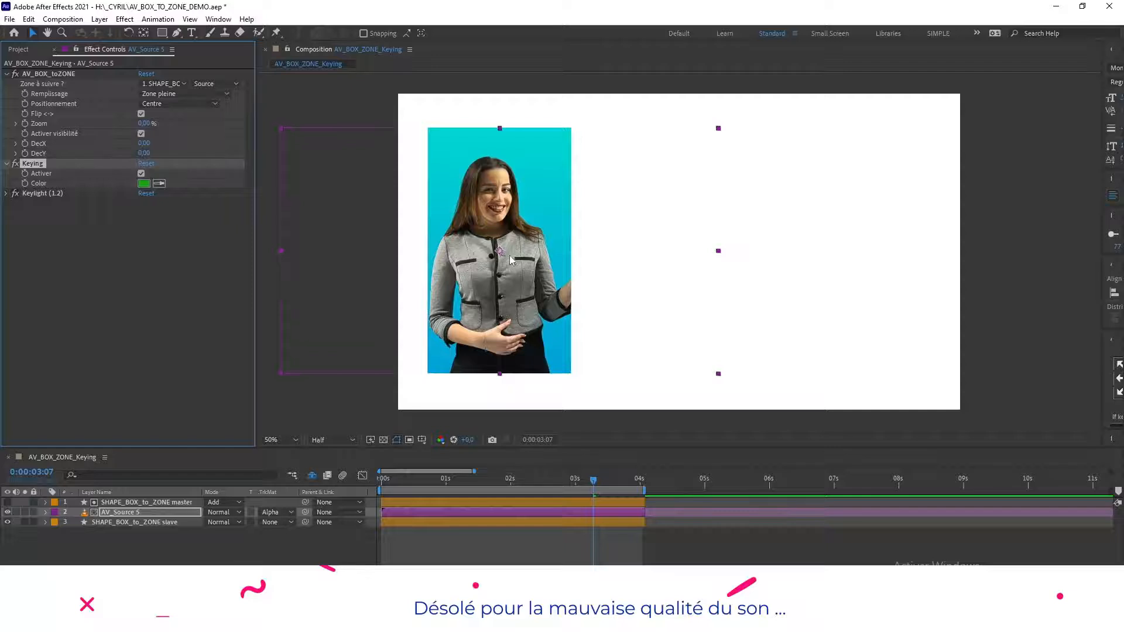
- Change Color1 of the SHAPE_BOX_to_ZONE slave gradient to red
left_click(135, 521)
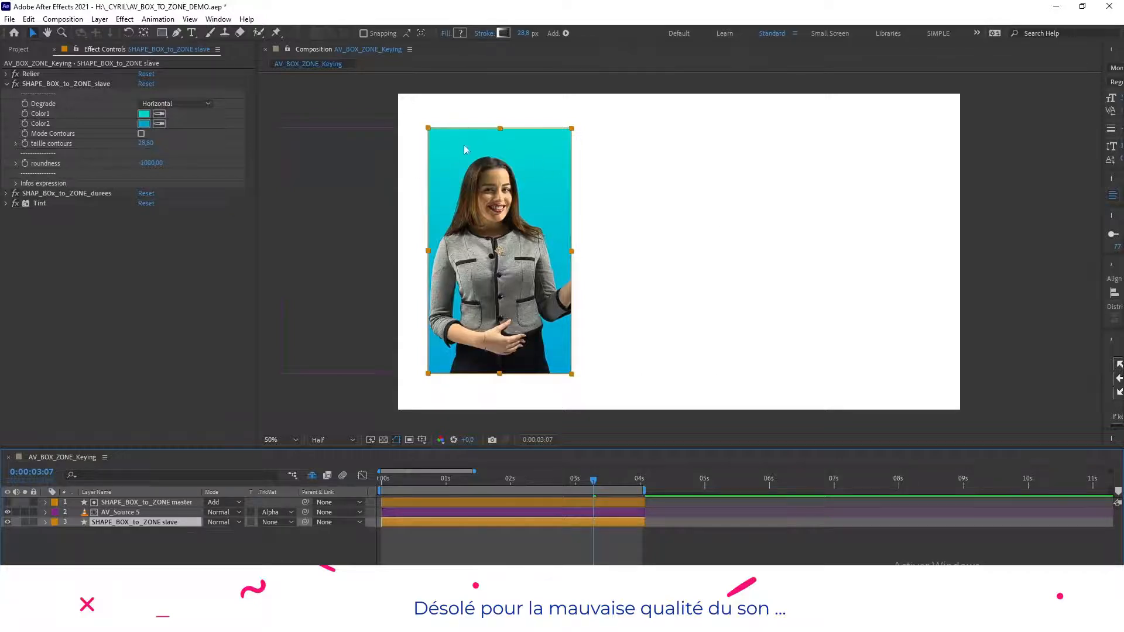
left_click(144, 114)
left_click(621, 407)
left_click(724, 418)
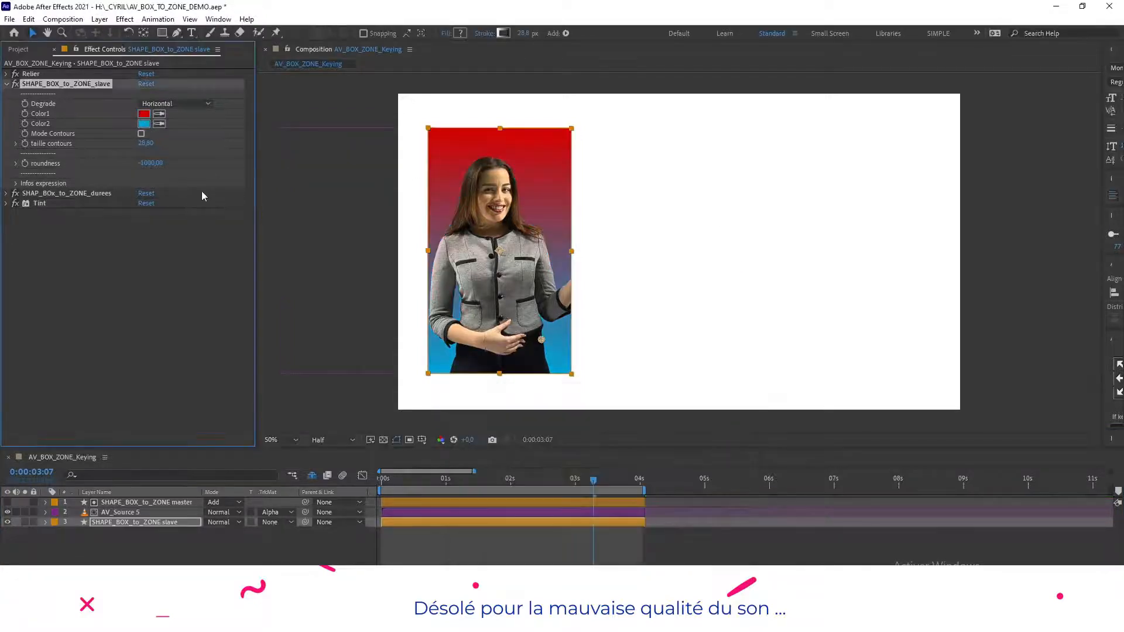
- Try the slave box's gradient direction as Vertical, then return it to Horizontal
left_click(164, 104)
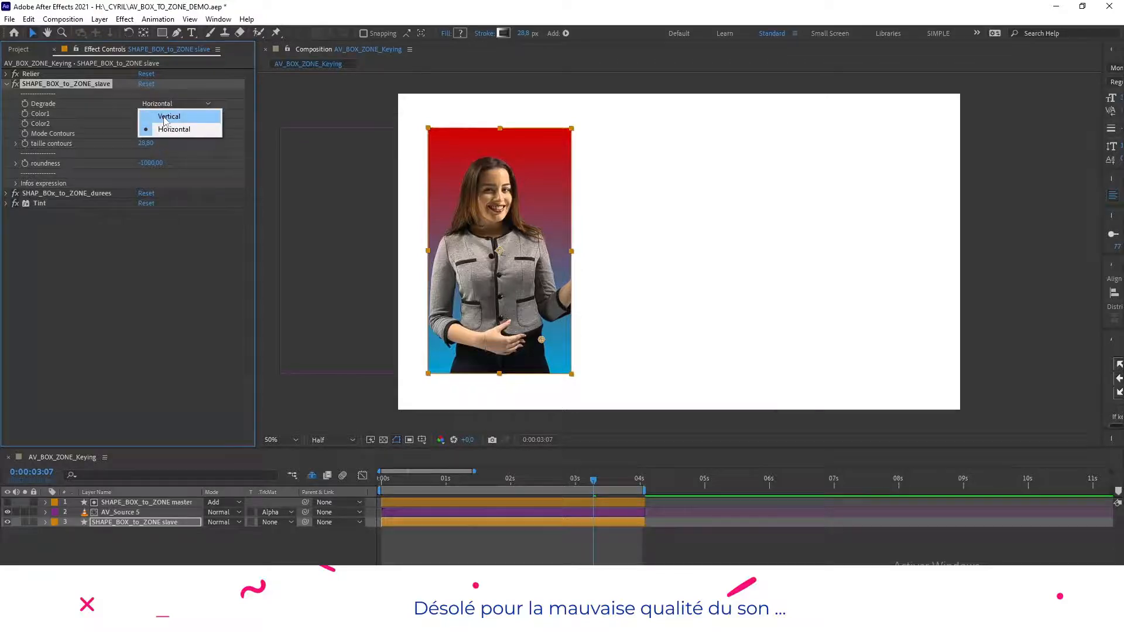
left_click(166, 117)
left_click(167, 104)
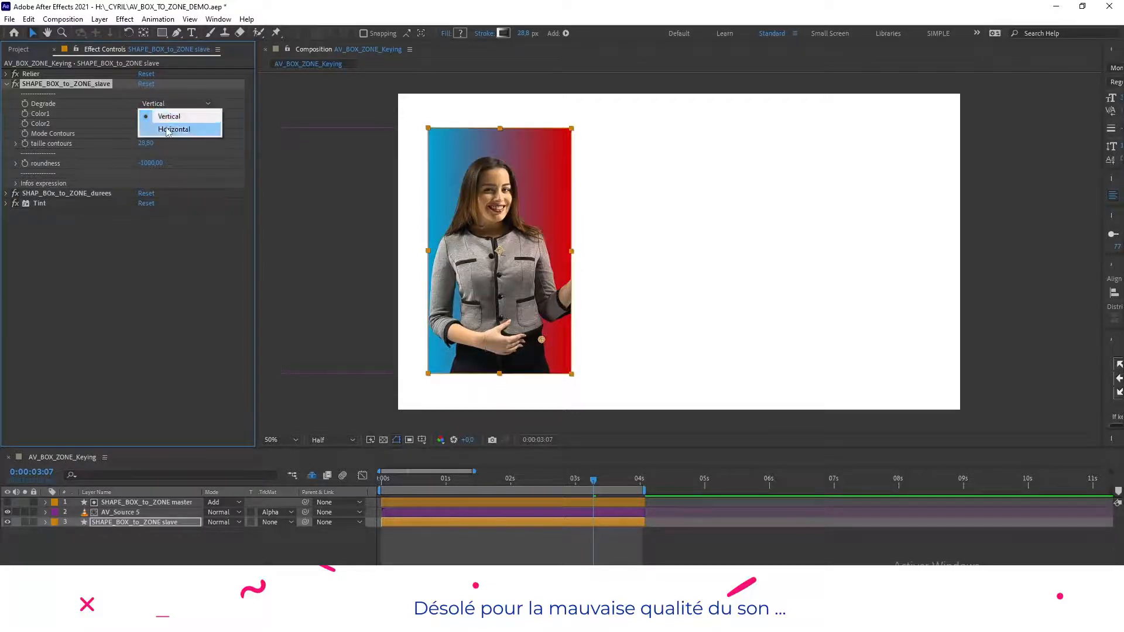
left_click(166, 128)
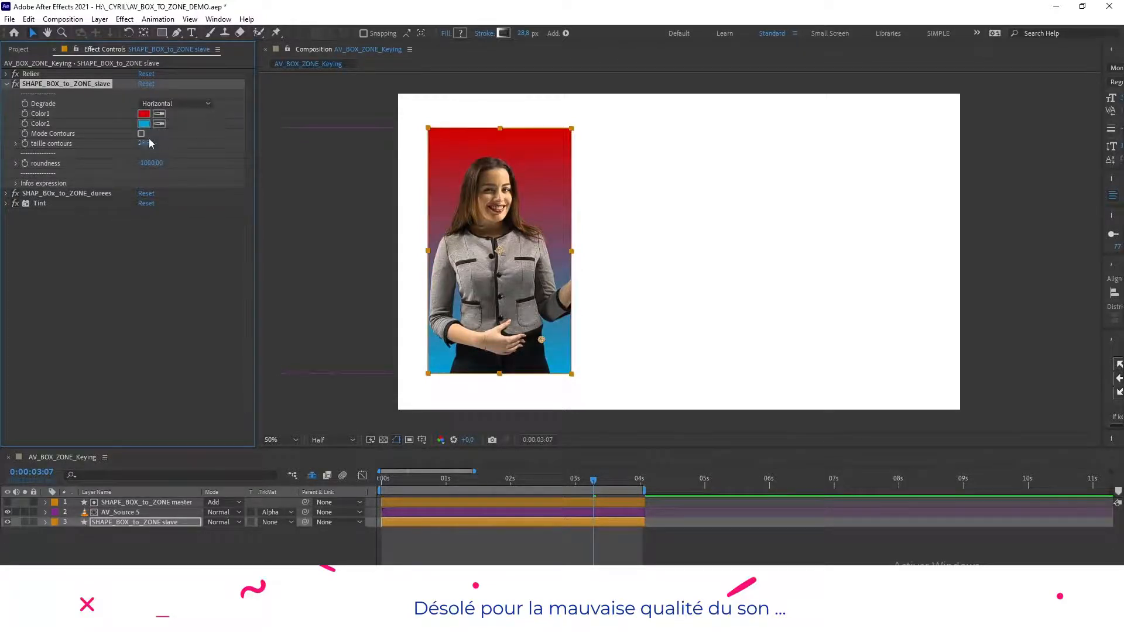
- Try Mode Contours on the slave box with the transparency grid displayed, then switch Mode Contours off again
left_click(141, 134)
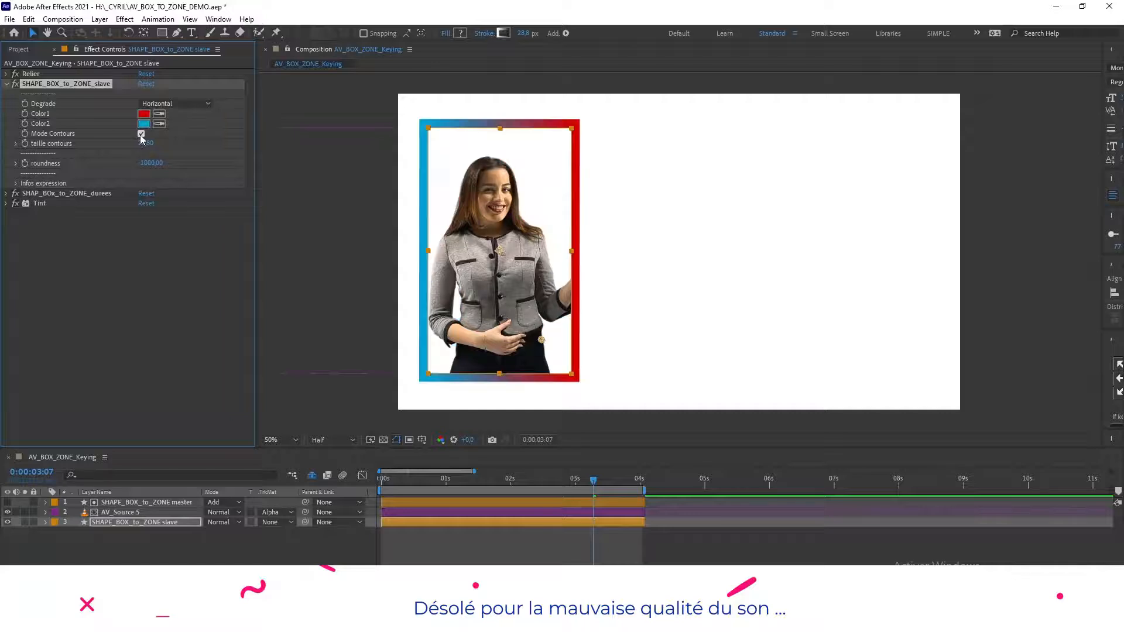
left_click(383, 439)
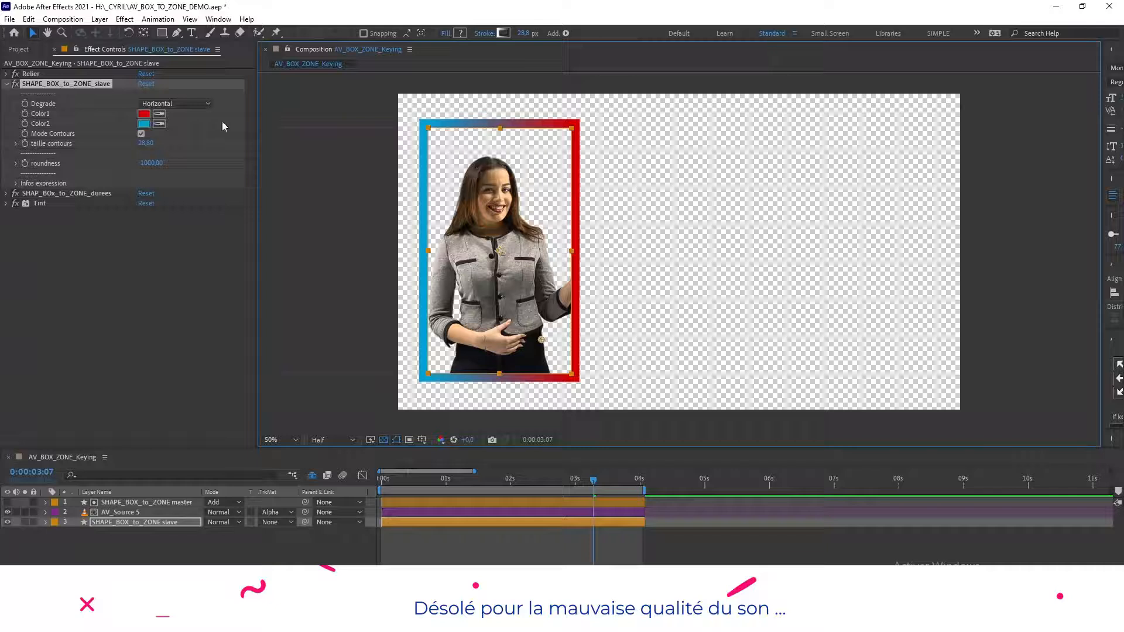
left_click(141, 134)
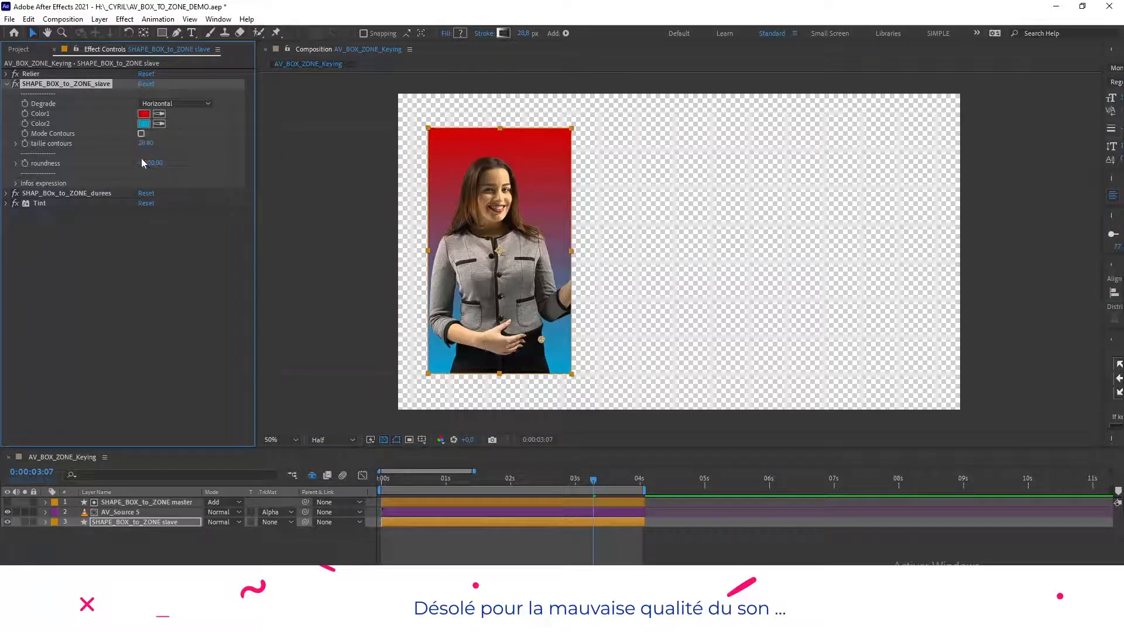
- Round the corners of the slave background box with a roundness of 120
left_click(150, 163)
type("140")
key("Return")
left_click_drag(152, 166, 153, 166)
left_click(471, 532)
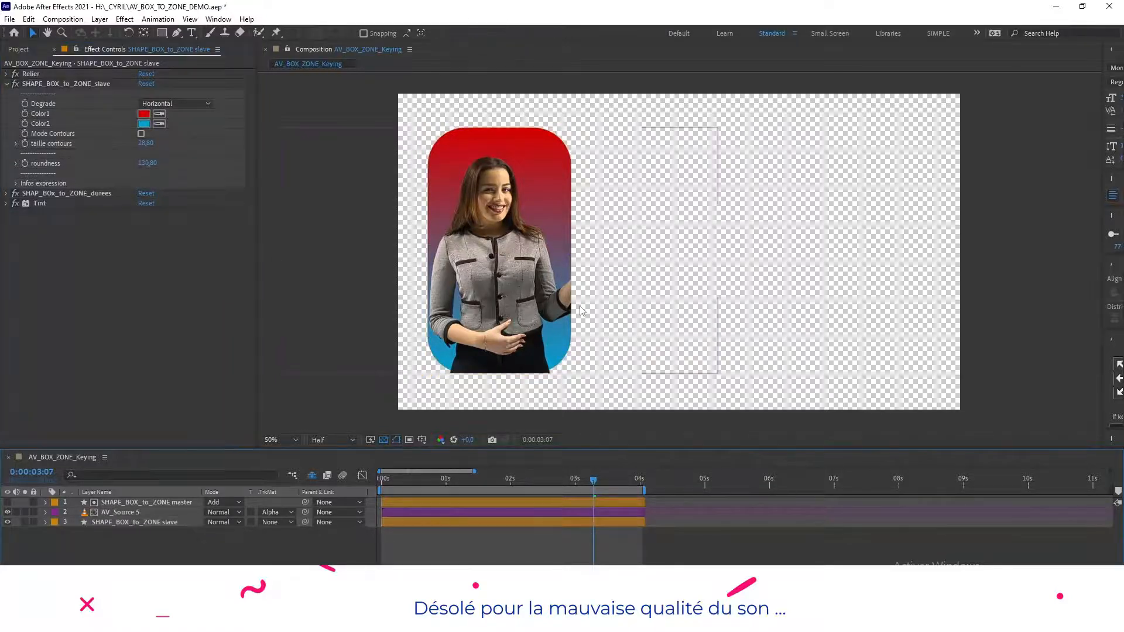
- Set the roundness of SHAPE_BOX_to_ZONE master to 130
left_click(162, 502)
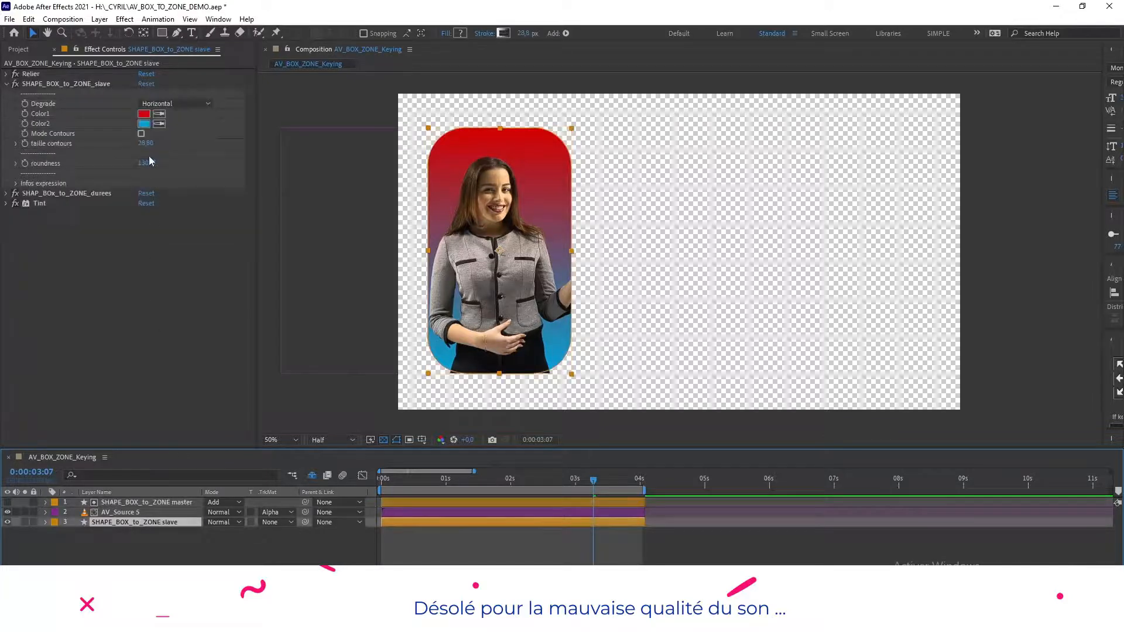
left_click(147, 502)
left_click(144, 184)
type("130")
key("Return")
left_click(550, 540)
- From the start of the timeline, set the Anchor of SHAPE_BOX_to_ZONE master to Haut-Gauche
mouse_move(390, 480)
left_mouse_down()
mouse_move(622, 494)
mouse_move(378, 486)
left_mouse_up()
left_click(388, 501)
left_click(410, 521)
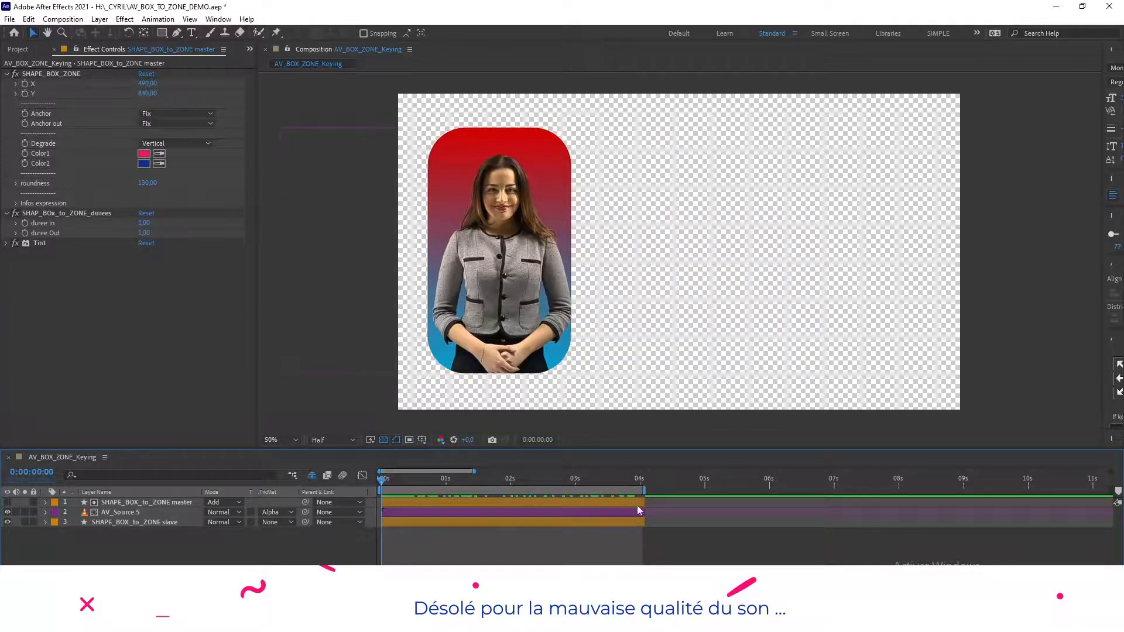
left_click(397, 502)
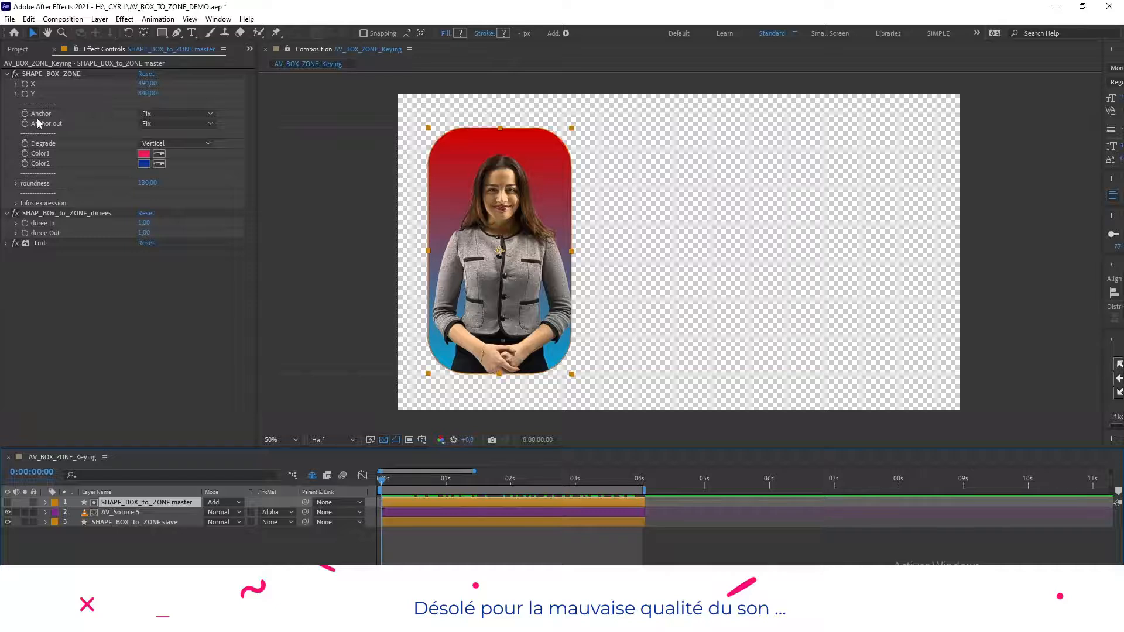
left_click(156, 112)
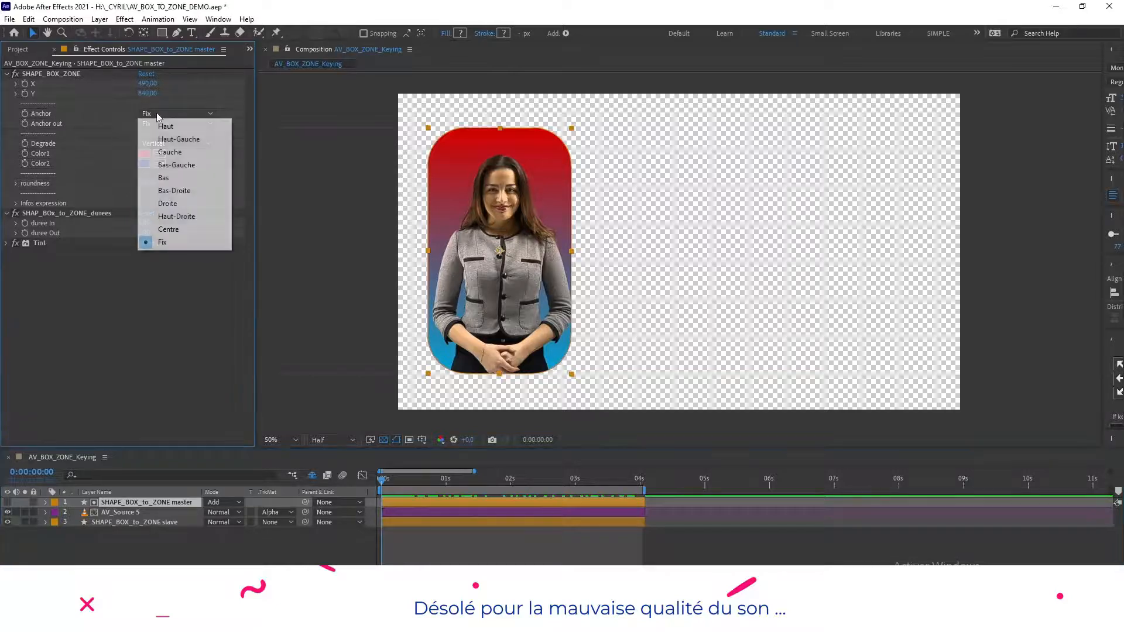
left_click(162, 141)
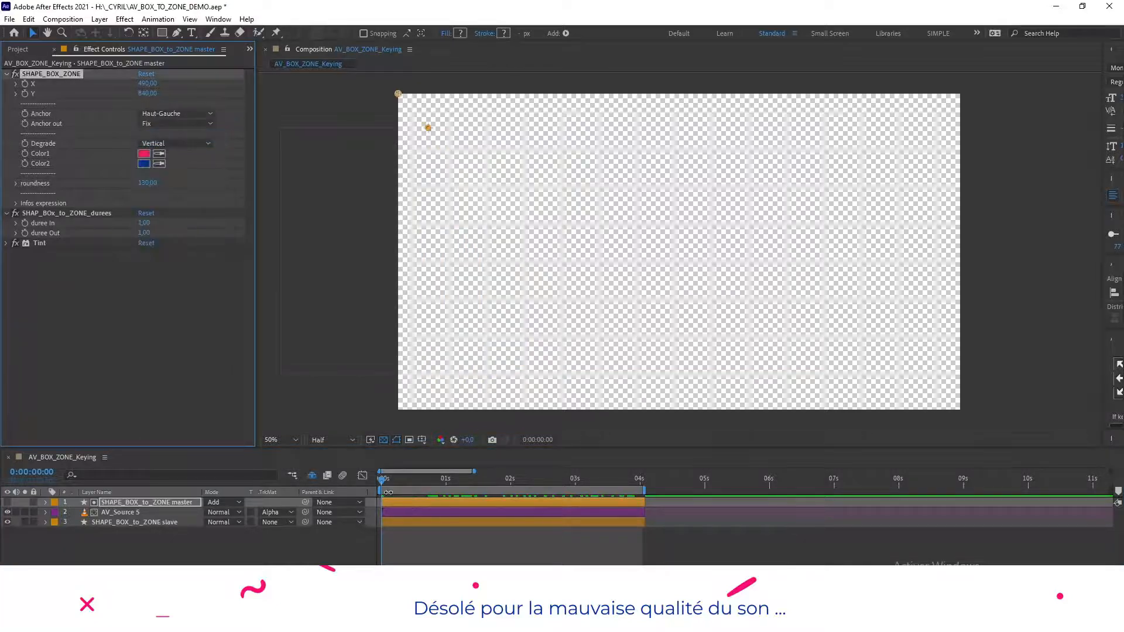
- At about 0:00:03:16, set the master box's Anchor out to Bas-Droite and preview the in and out animations
left_click_drag(384, 478, 617, 513)
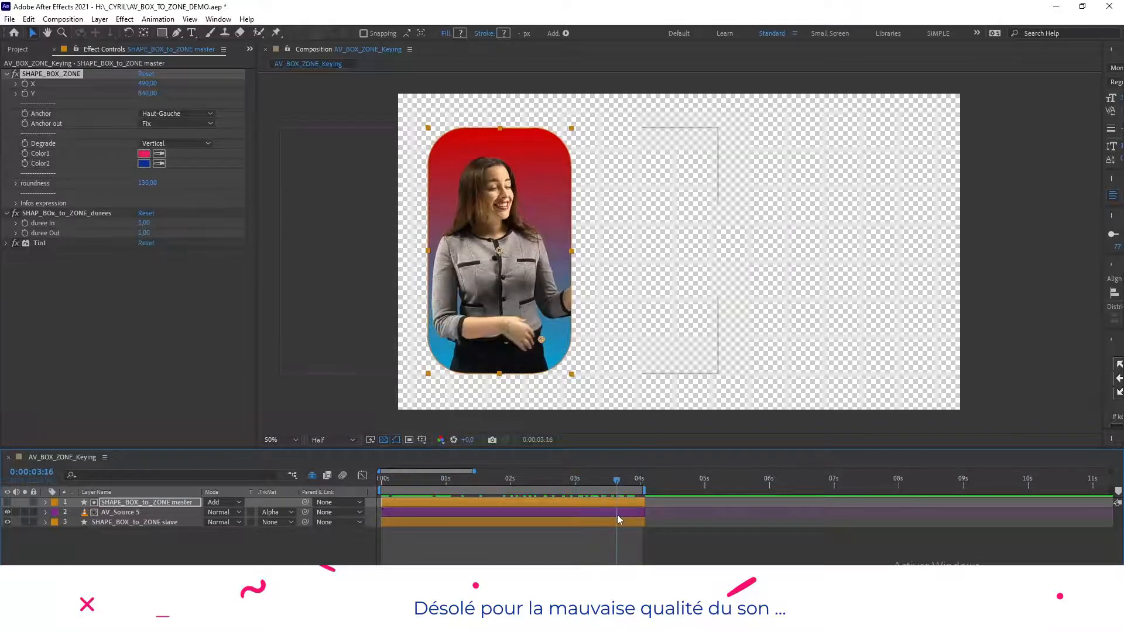
left_click(163, 124)
left_click(182, 200)
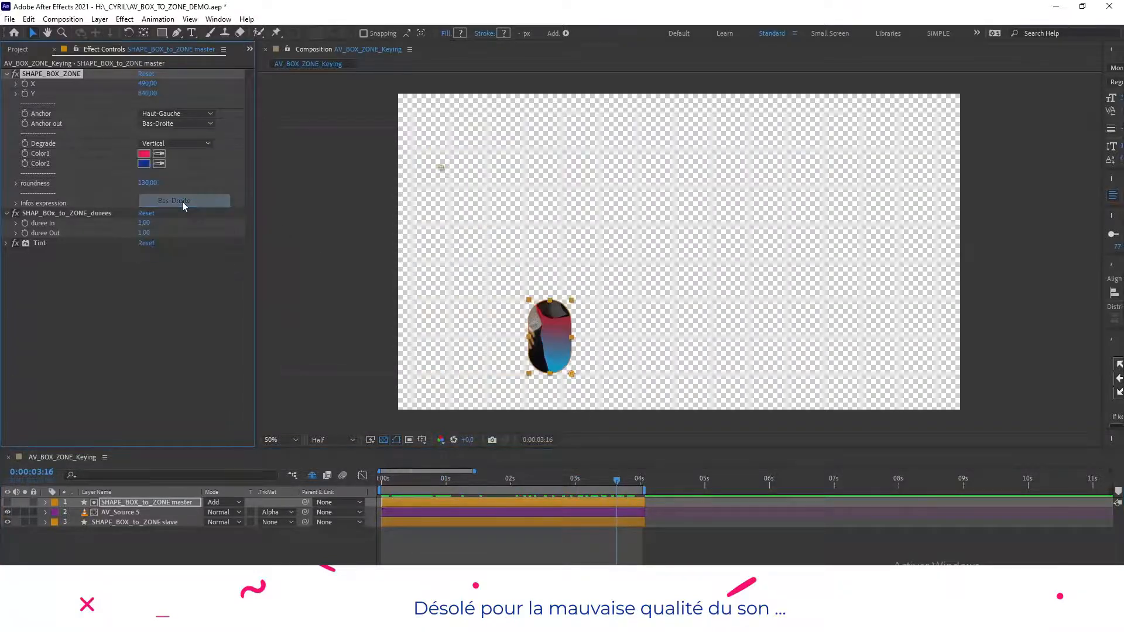
key("space")
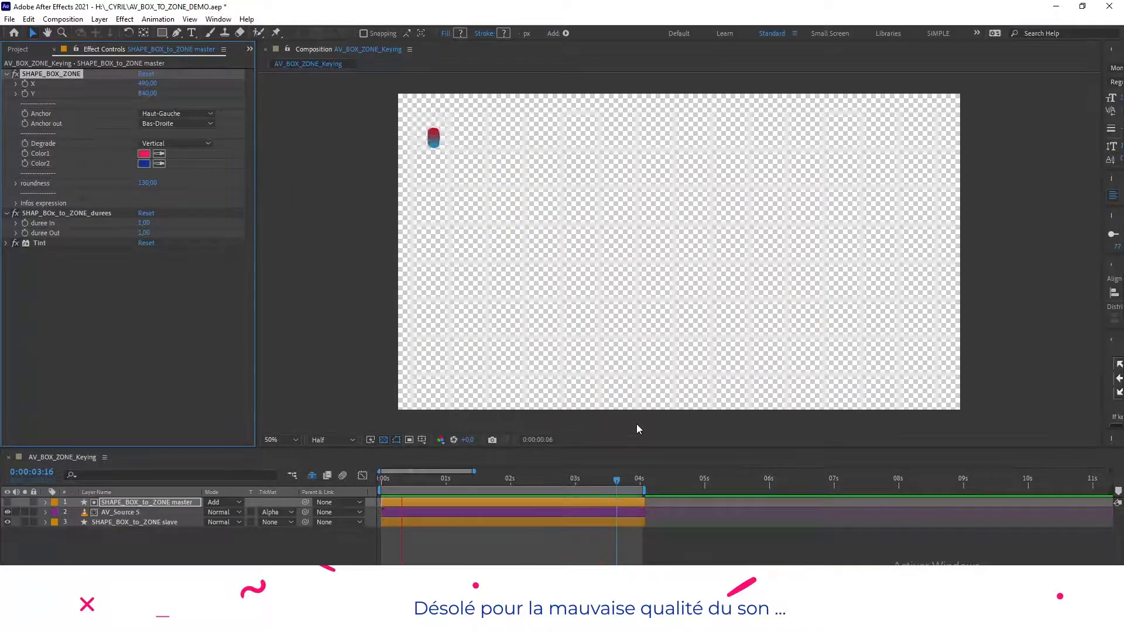
key("space")
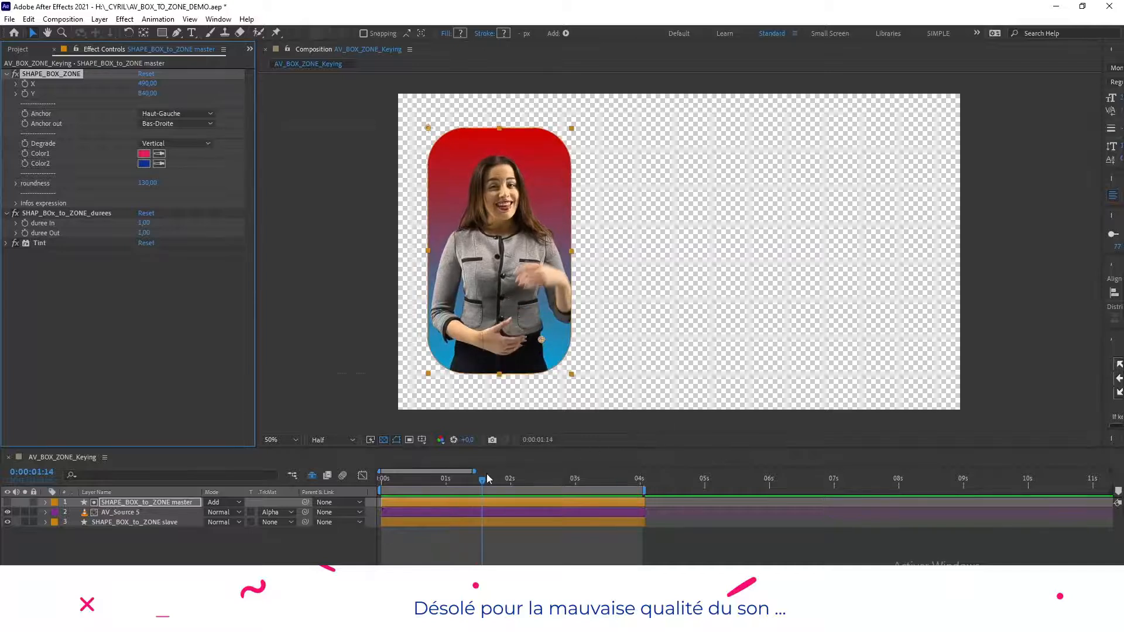
- Deactivate the Keying effect on the AV_Source 5 layer
left_click(139, 512)
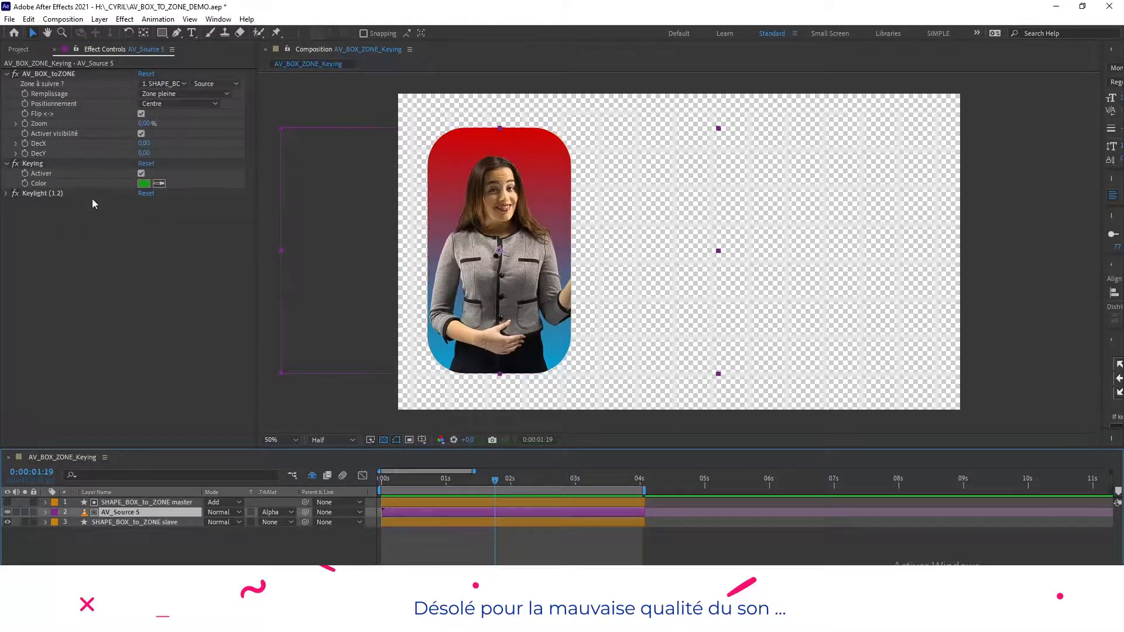
left_click(141, 174)
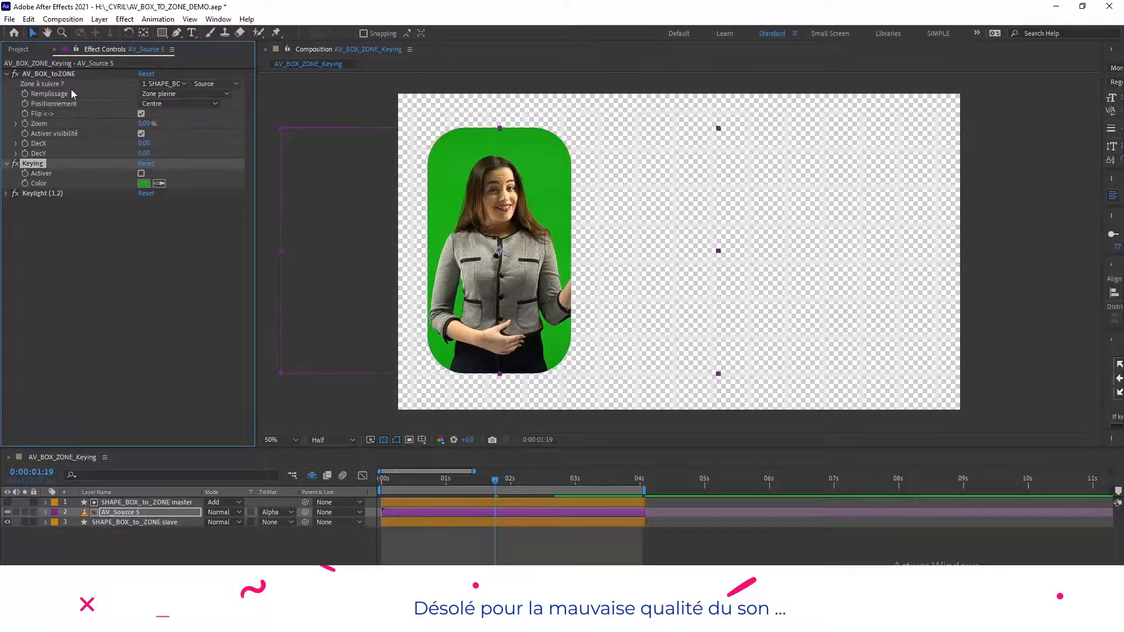
- Replace the AV_source footage with the green-screen Pexels MP4 whose file name ends in 5974161
left_click(18, 49)
left_click(48, 167)
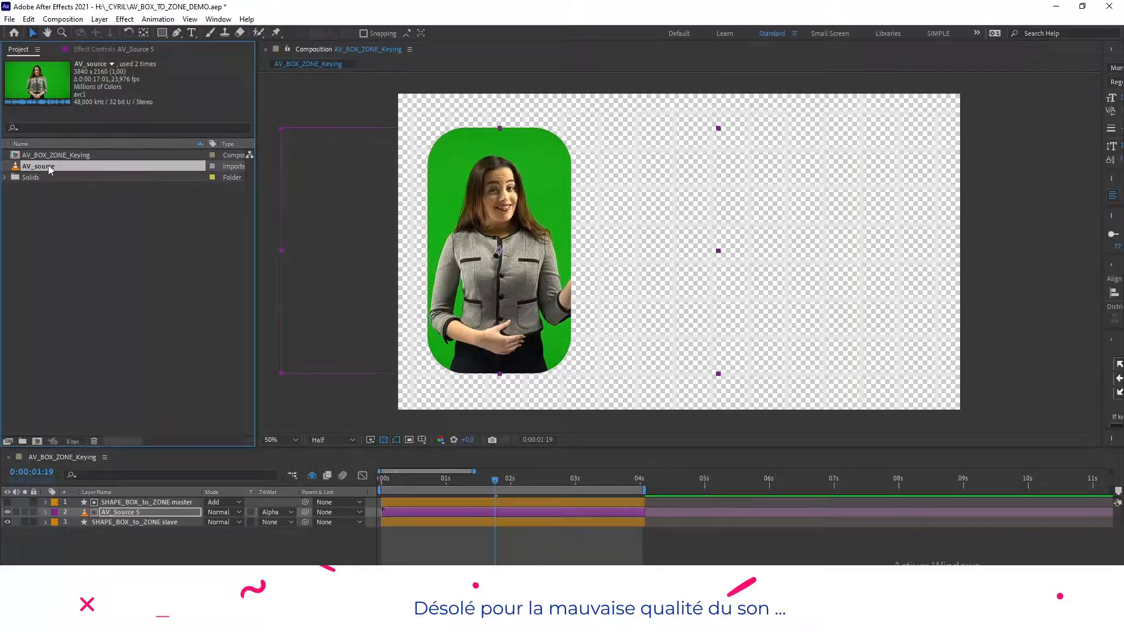
right_click(48, 166)
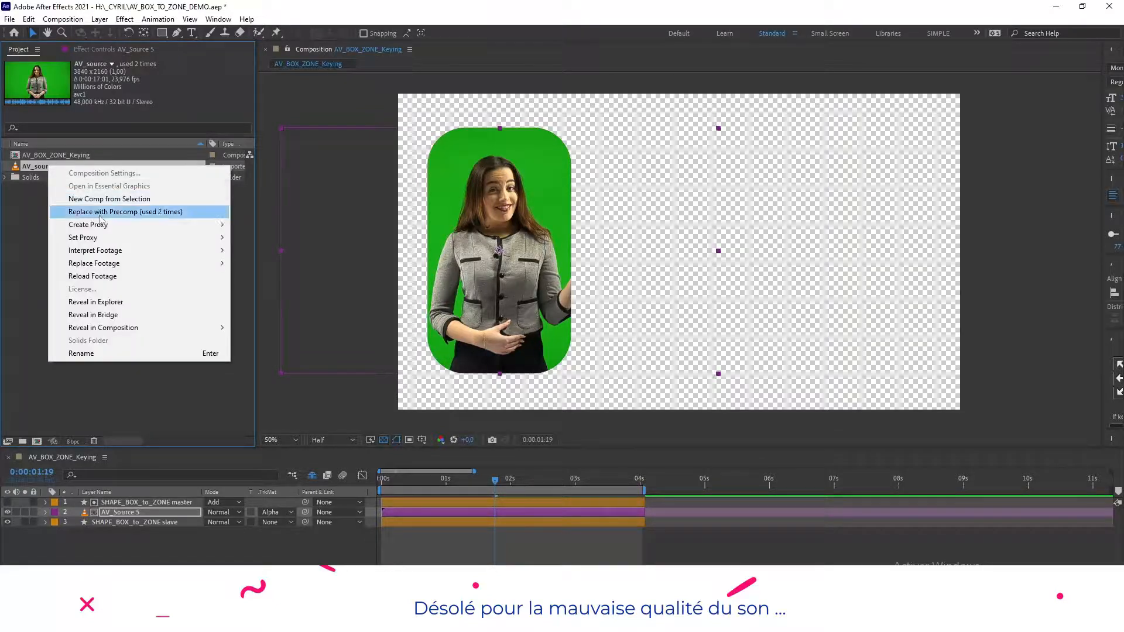
mouse_move(193, 263)
left_click(350, 263)
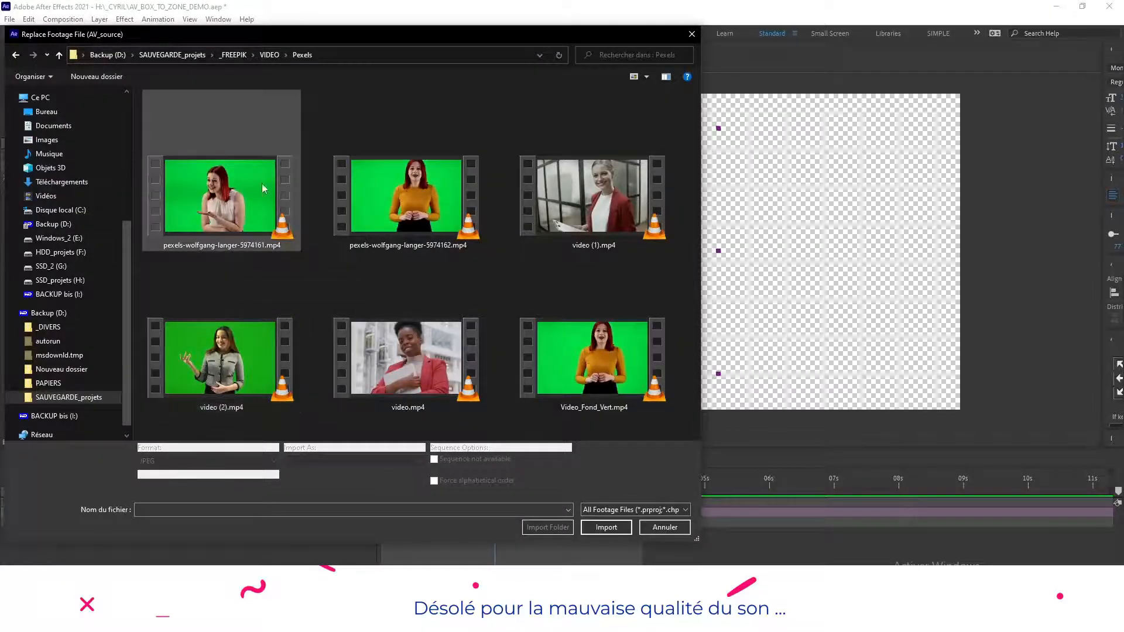
left_click(232, 202)
left_click(610, 528)
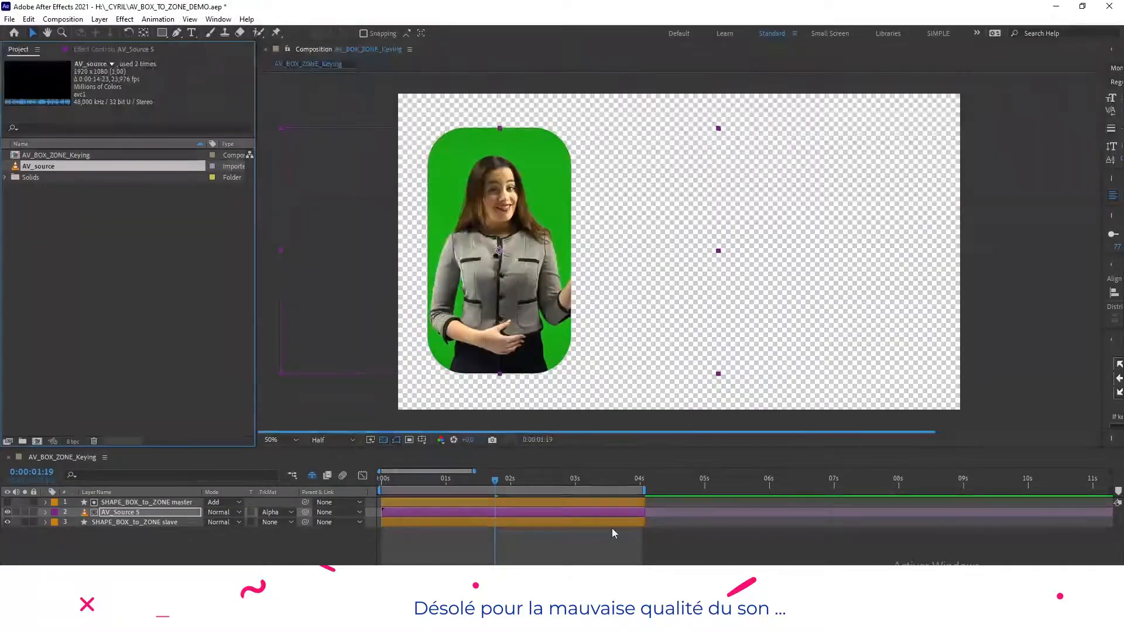